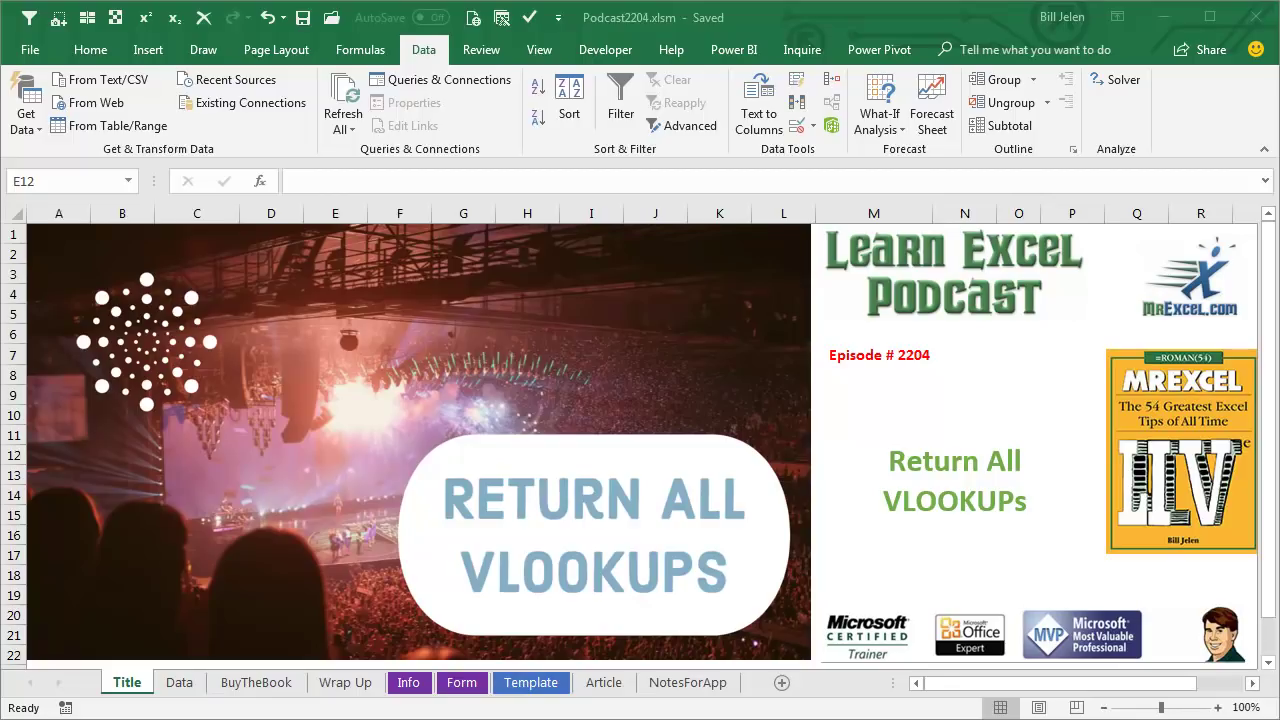
Step: Examine the show list on the Data sheet and the ticket types listed for each ticket plan
{"action": "left_click", "coordinate": [180, 683]}
{"action": "left_click", "coordinate": [465, 258]}
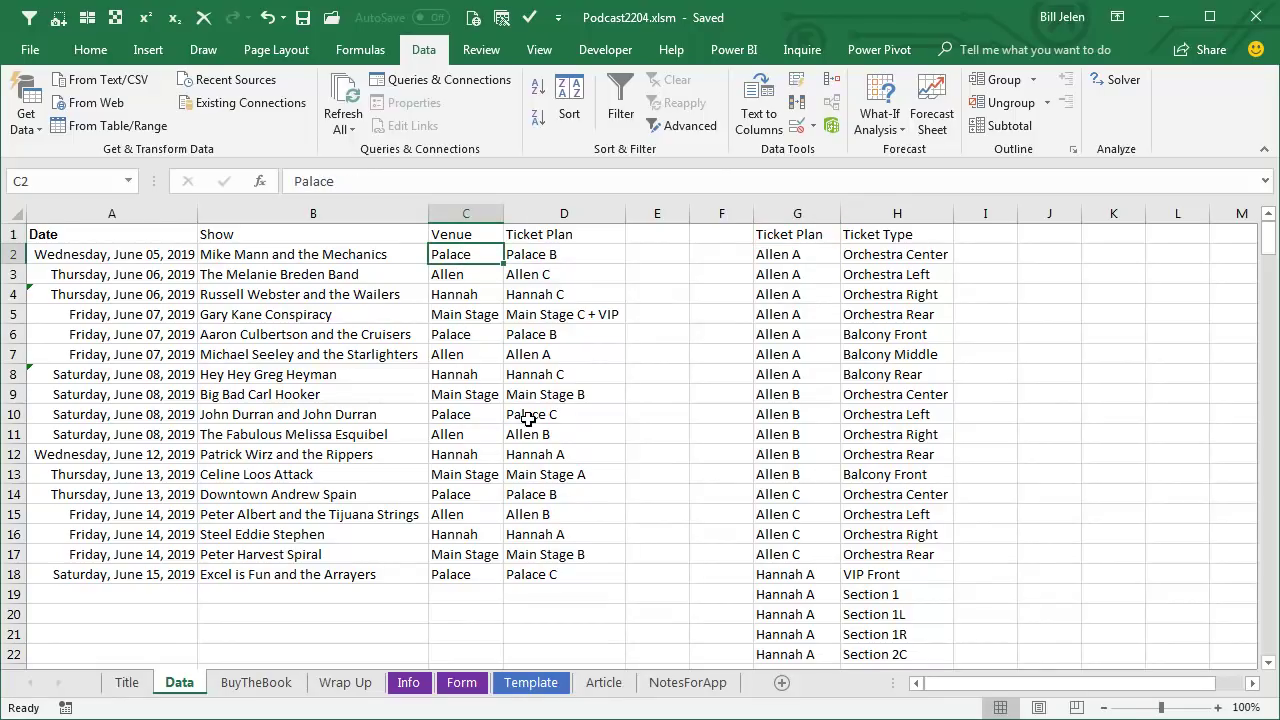
{"action": "scroll", "coordinate": [754, 556], "scroll_direction": "down", "scroll_amount": 6}
{"action": "left_click_drag", "start_coordinate": [777, 474], "coordinate": [775, 590]}
{"action": "scroll", "coordinate": [680, 575], "scroll_direction": "up", "scroll_amount": 6}
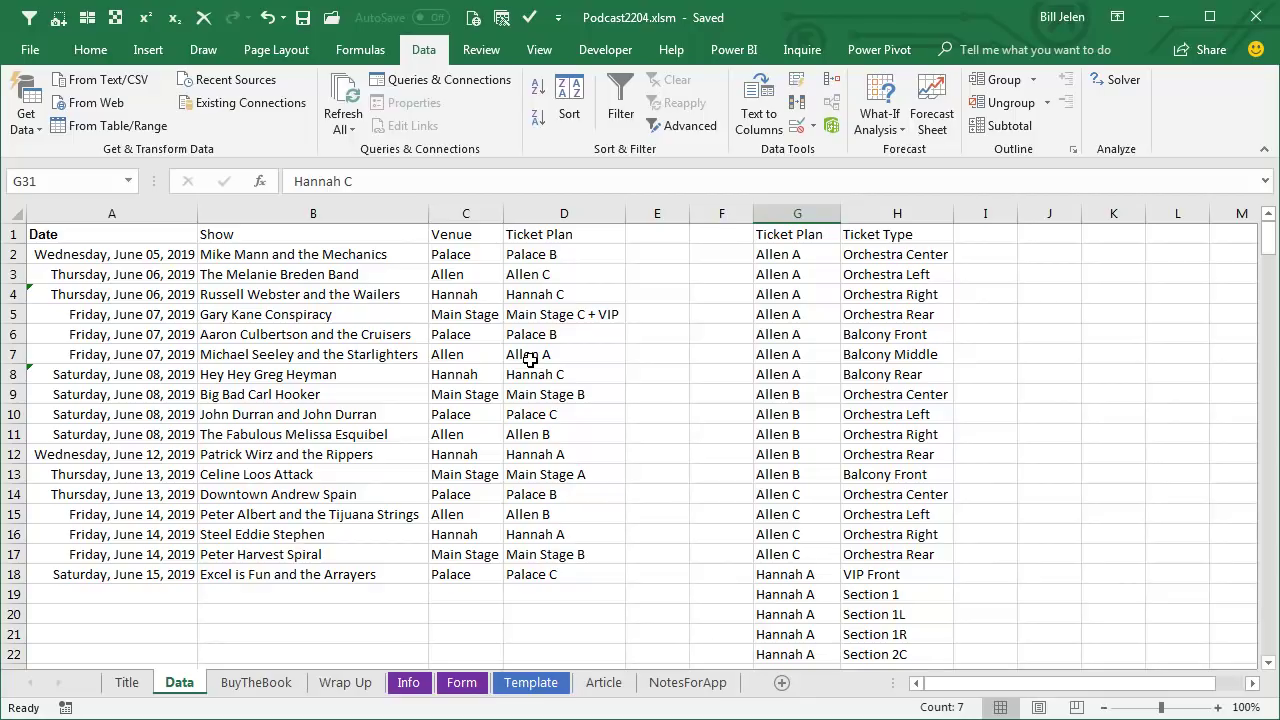
Step: Convert the show list starting at A1 into a table and name it Shows
{"action": "left_click", "coordinate": [117, 237]}
{"action": "key", "text": "ctrl+t"}
{"action": "key", "text": "Return"}
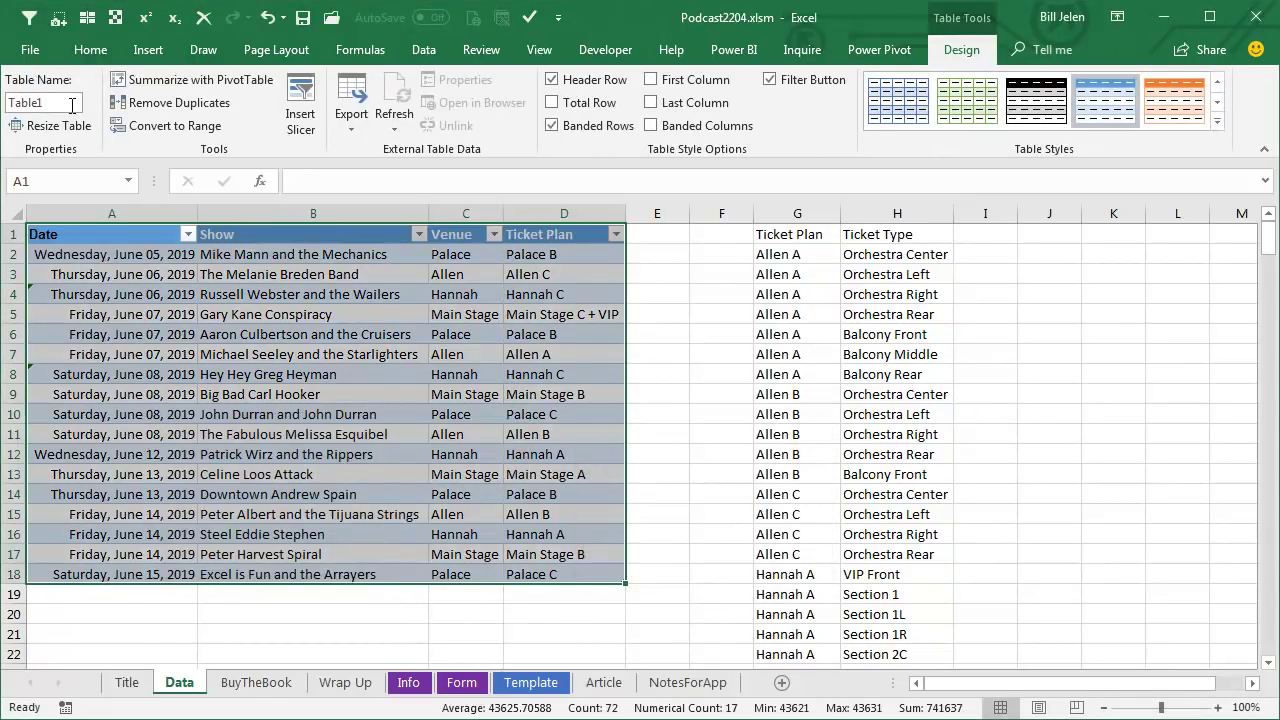
{"action": "left_click", "coordinate": [70, 103]}
{"action": "type", "text": "Eve"}
{"action": "key", "text": "BackSpace"}
{"action": "type", "text": "Shows"}
{"action": "key", "text": "Return"}
Step: Add a Seq column beside Ticket Type, number every row with =ROW(A1), and convert the formulas to values
{"action": "left_click", "coordinate": [968, 234]}
{"action": "type", "text": "Seq"}
{"action": "key", "text": "Return"}
{"action": "type", "text": "=ROW(A1)"}
{"action": "key", "text": "ctrl+Return"}
{"action": "double_click", "coordinate": [1018, 263]}
{"action": "key", "text": "ctrl+c"}
{"action": "key", "text": "alt+e"}
{"action": "key", "text": "s"}
{"action": "key", "text": "v"}
{"action": "key", "text": "Return"}
Step: Convert the ticket plan list, including the Seq column, into a table named Tickets
{"action": "key", "text": "Left"}
{"action": "key", "text": "ctrl+t"}
{"action": "left_click", "coordinate": [690, 556]}
{"action": "left_click", "coordinate": [72, 102]}
{"action": "type", "text": "Tickets"}
{"action": "key", "text": "Return"}
Step: Load the Shows table into Power Query and save it as a connection only
{"action": "left_click", "coordinate": [76, 276]}
{"action": "left_click", "coordinate": [810, 306]}
{"action": "left_click", "coordinate": [424, 50]}
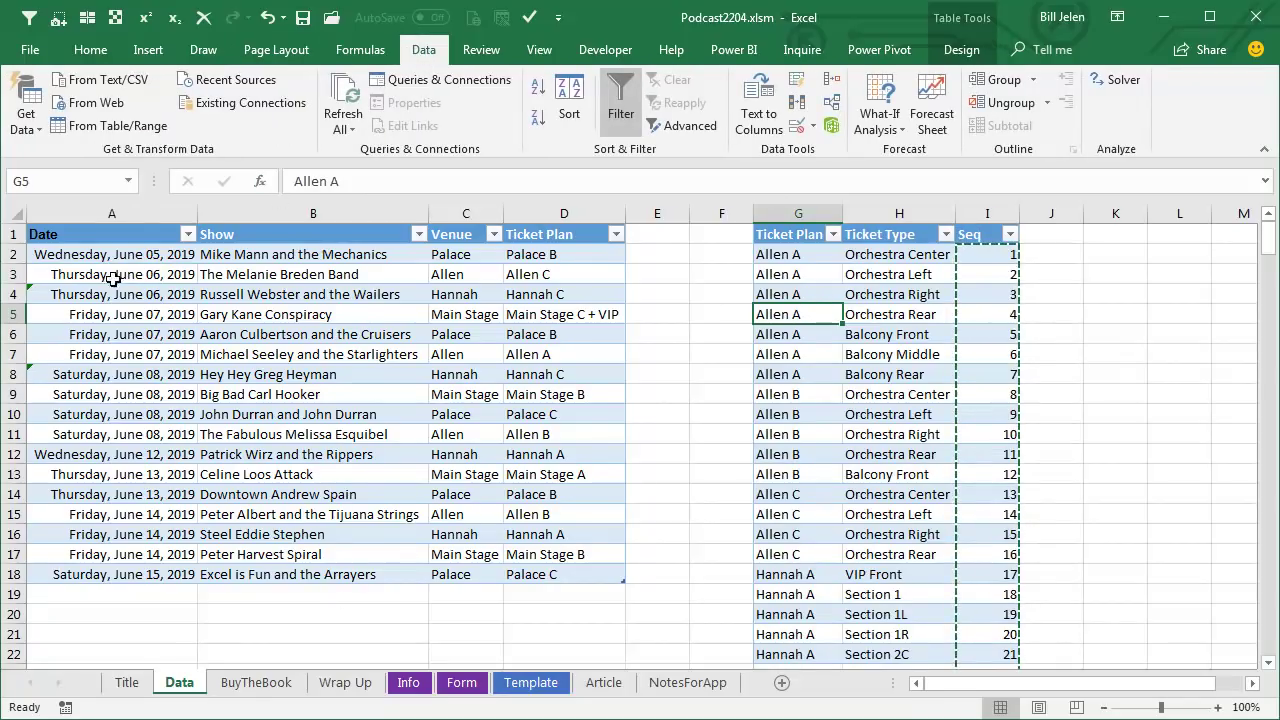
{"action": "left_click", "coordinate": [90, 254]}
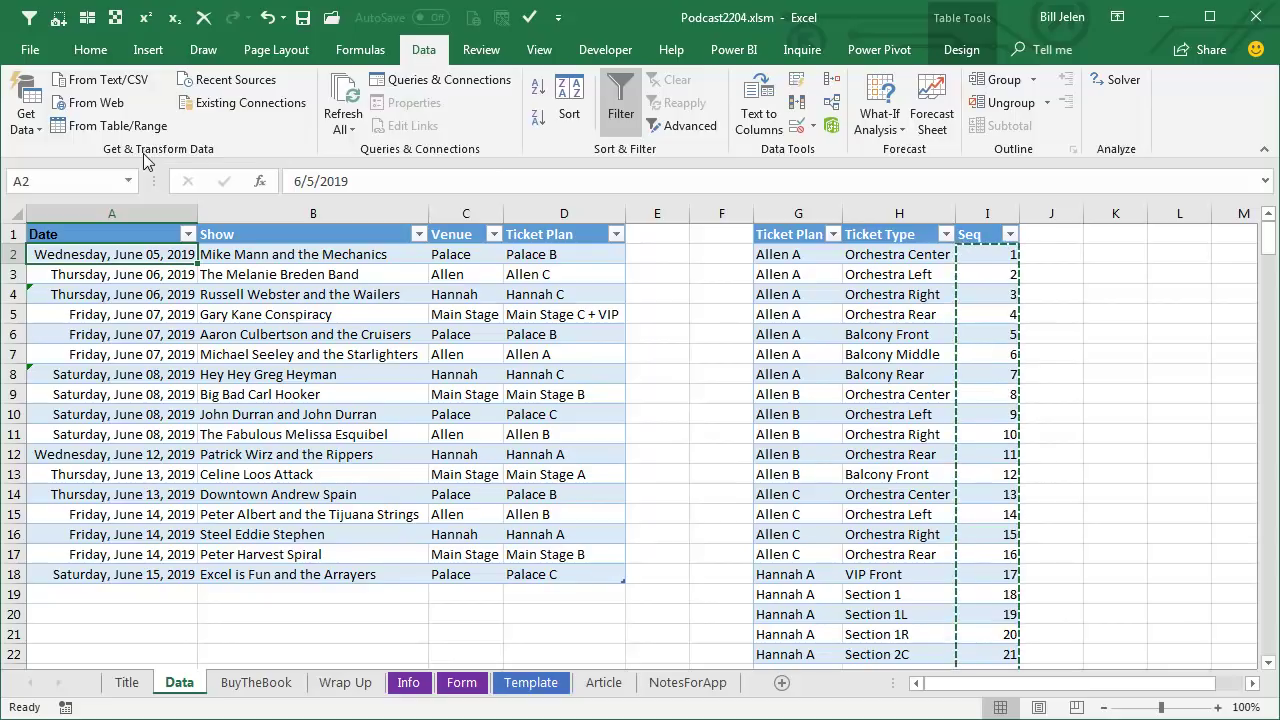
{"action": "left_click", "coordinate": [130, 132]}
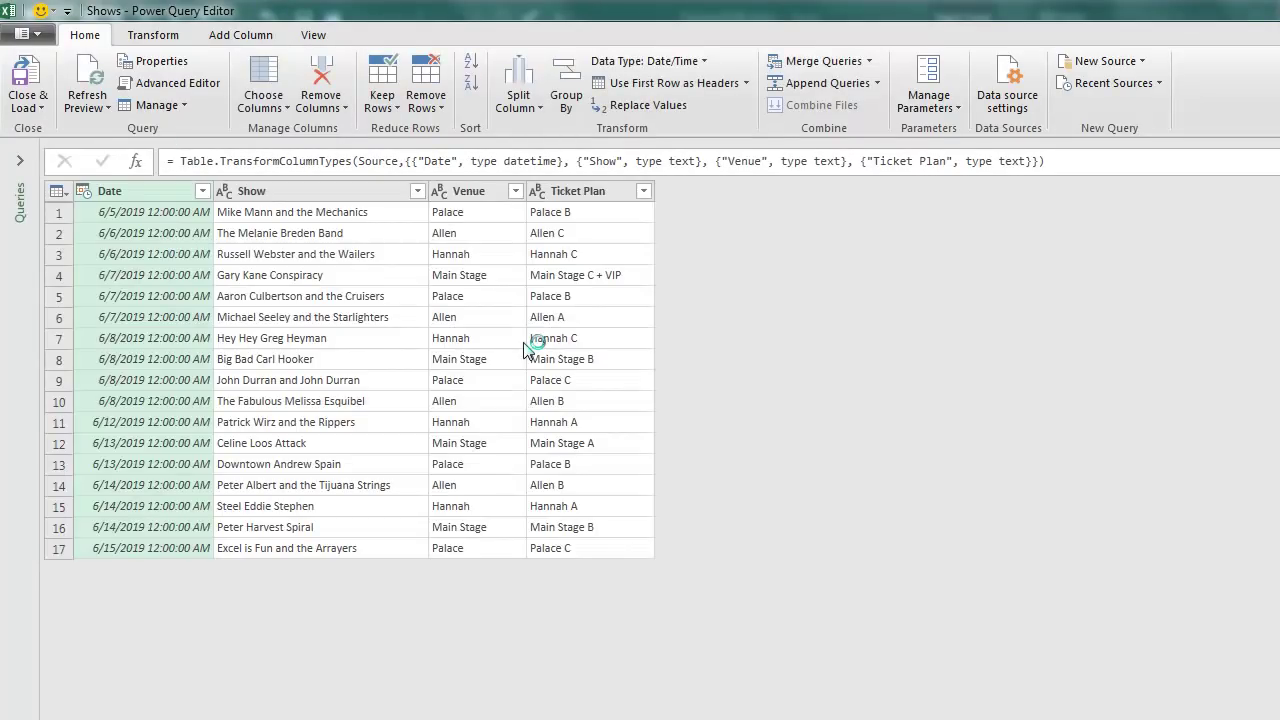
{"action": "left_click", "coordinate": [41, 108]}
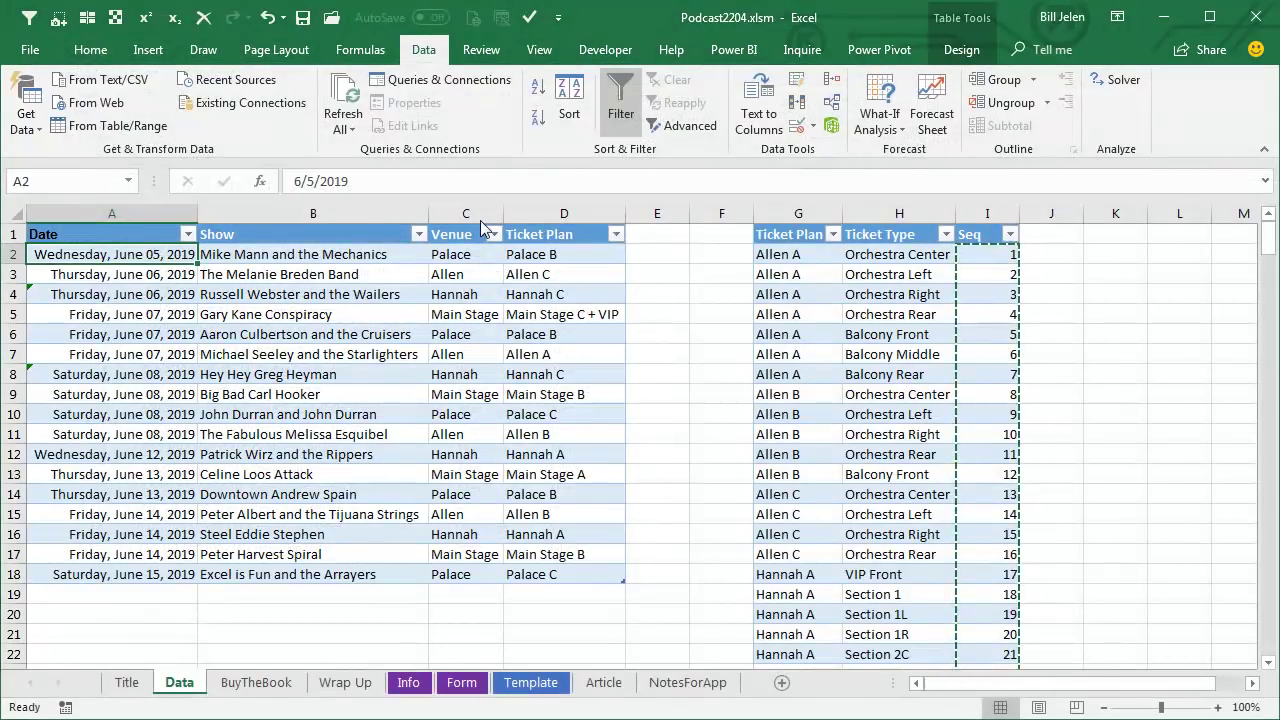
{"action": "left_click", "coordinate": [628, 485]}
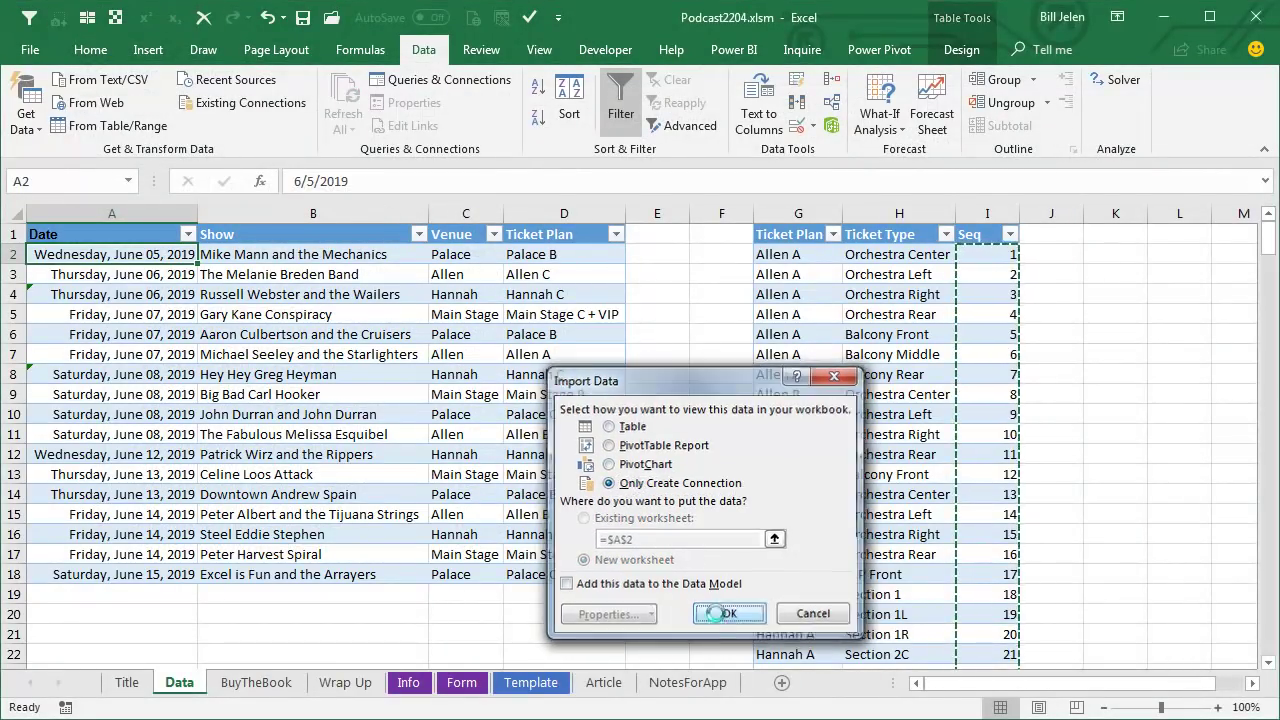
{"action": "left_click", "coordinate": [718, 613]}
Step: Load the Tickets table into Power Query and save it as a connection only
{"action": "left_click", "coordinate": [800, 258]}
{"action": "left_click", "coordinate": [105, 127]}
{"action": "left_click", "coordinate": [28, 107]}
{"action": "left_click", "coordinate": [70, 151]}
{"action": "left_click", "coordinate": [609, 485]}
{"action": "left_click", "coordinate": [729, 613]}
Step: Start a query merge with Shows as the first table and Tickets as the second
{"action": "mouse_move", "coordinate": [1068, 331]}
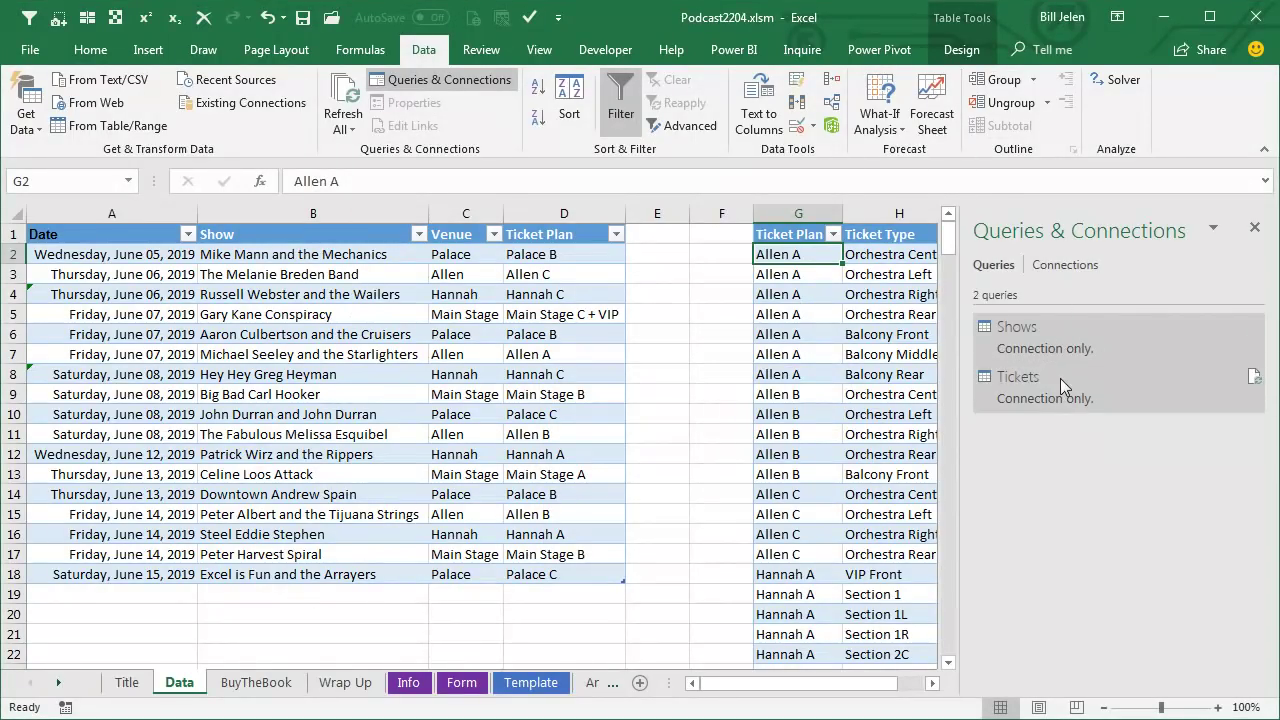
{"action": "mouse_move", "coordinate": [1060, 378]}
{"action": "left_click", "coordinate": [22, 120]}
{"action": "mouse_move", "coordinate": [117, 372]}
{"action": "left_click", "coordinate": [272, 387]}
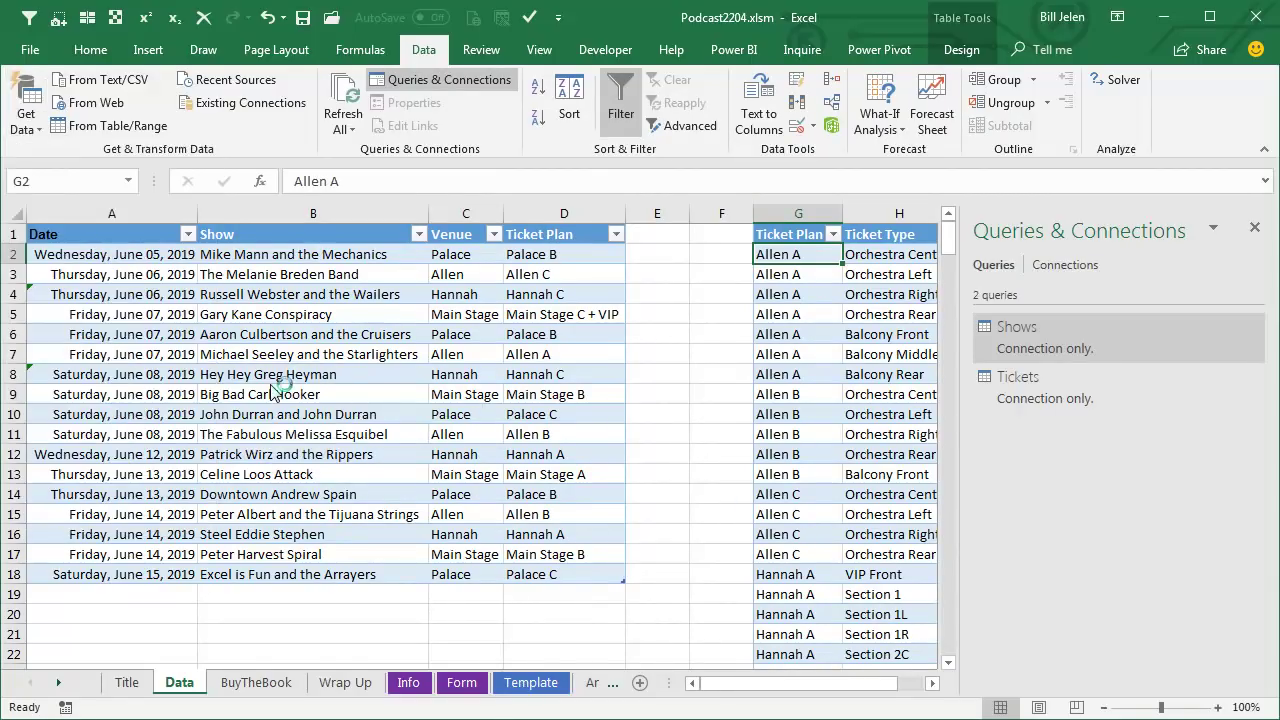
{"action": "left_click_drag", "start_coordinate": [520, 163], "coordinate": [274, 71]}
{"action": "left_click", "coordinate": [300, 131]}
{"action": "left_click", "coordinate": [108, 162]}
{"action": "left_click", "coordinate": [298, 366]}
{"action": "left_click", "coordinate": [103, 419]}
Step: Match the two tables on Ticket Plan and merge them with an inner join
{"action": "left_click", "coordinate": [546, 177]}
{"action": "left_click", "coordinate": [84, 410]}
{"action": "left_click", "coordinate": [405, 616]}
{"action": "left_click", "coordinate": [185, 711]}
{"action": "left_click", "coordinate": [660, 668]}
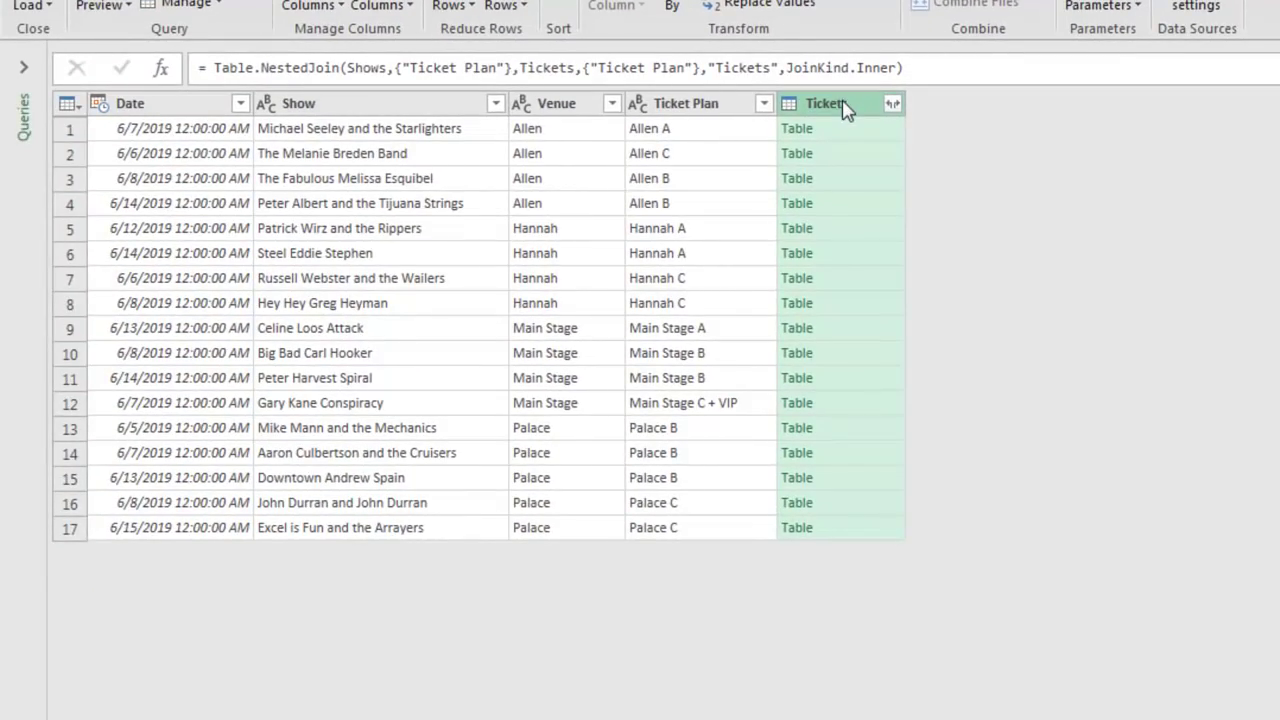
Step: Expand the merged Tickets column to only Ticket Type and Seq, without the original column name as prefix
{"action": "left_click", "coordinate": [893, 106]}
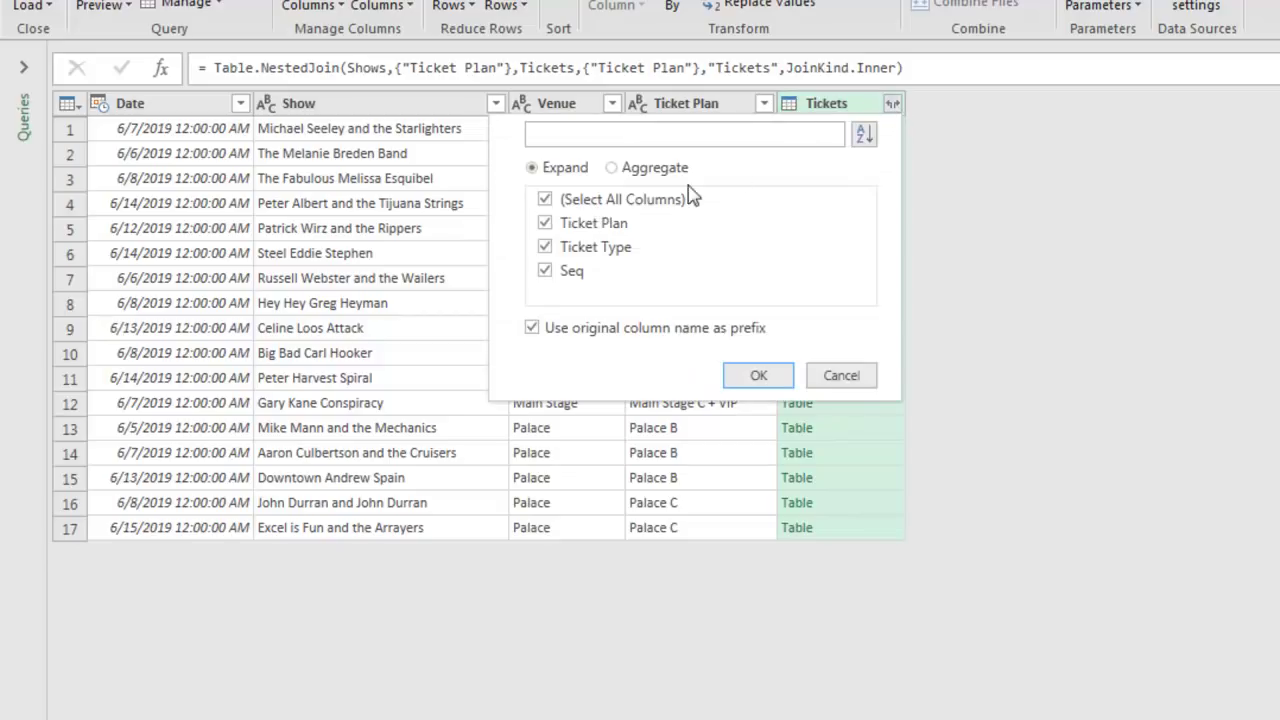
{"action": "left_click", "coordinate": [544, 228]}
{"action": "left_click", "coordinate": [533, 329]}
{"action": "left_click", "coordinate": [750, 377]}
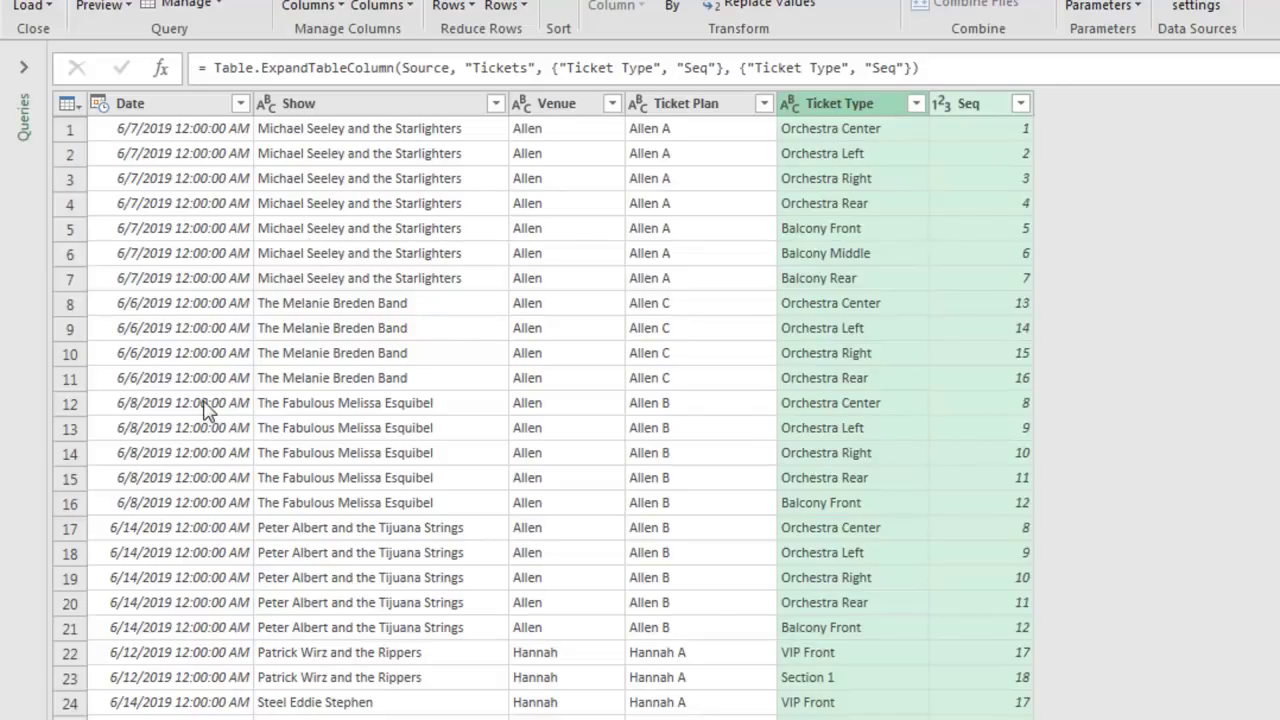
Step: Sort the merged rows ascending by Date and, within each date, ascending by Seq
{"action": "left_click", "coordinate": [168, 107]}
{"action": "left_click", "coordinate": [559, 80]}
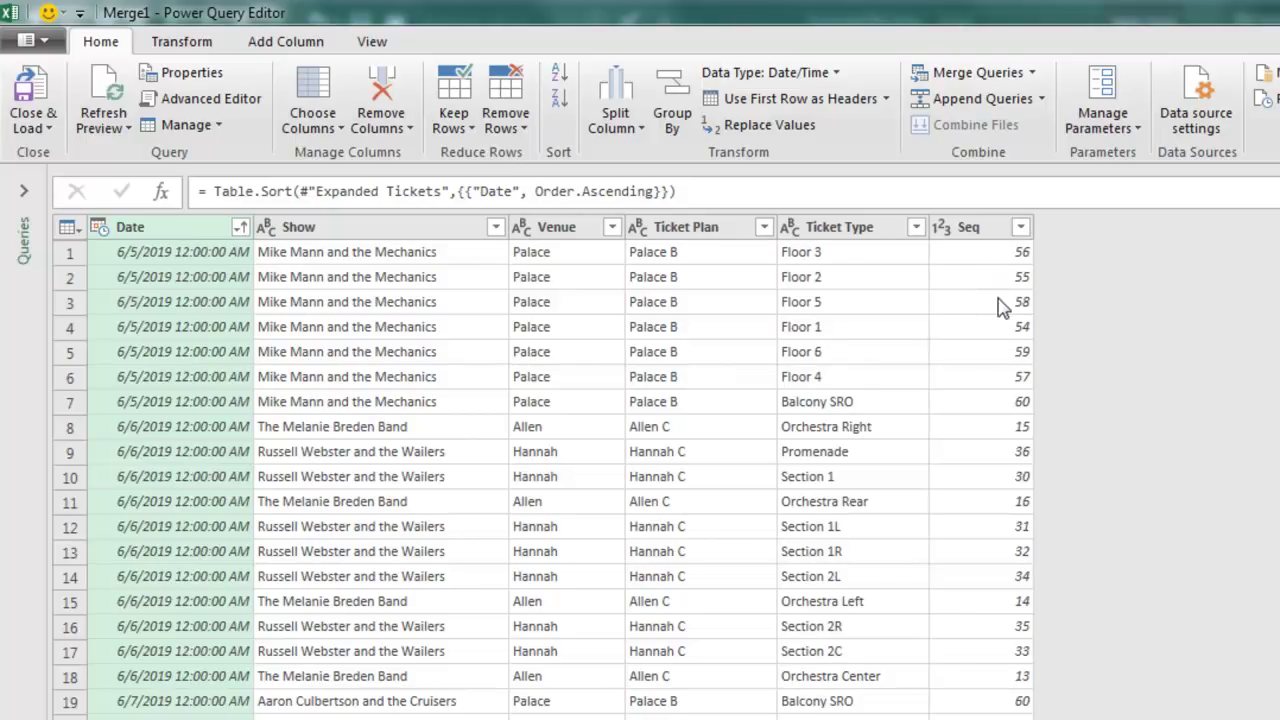
{"action": "left_click", "coordinate": [974, 234]}
{"action": "left_click", "coordinate": [561, 84]}
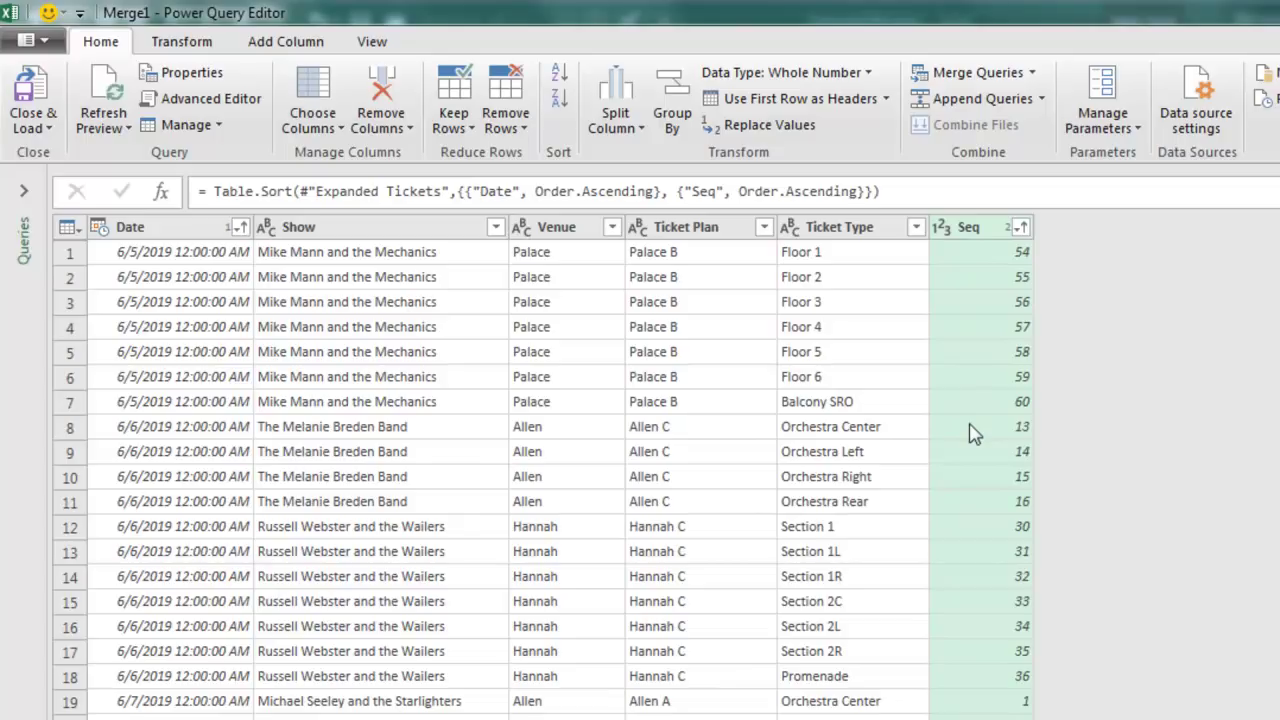
Step: Remove the Seq column and load the merged query into a new worksheet
{"action": "right_click", "coordinate": [969, 229]}
{"action": "left_click", "coordinate": [1033, 276]}
{"action": "left_click", "coordinate": [31, 90]}
{"action": "scroll", "coordinate": [171, 400], "scroll_direction": "down", "scroll_amount": 15}
{"action": "scroll", "coordinate": [142, 460], "scroll_direction": "up", "scroll_amount": 15}
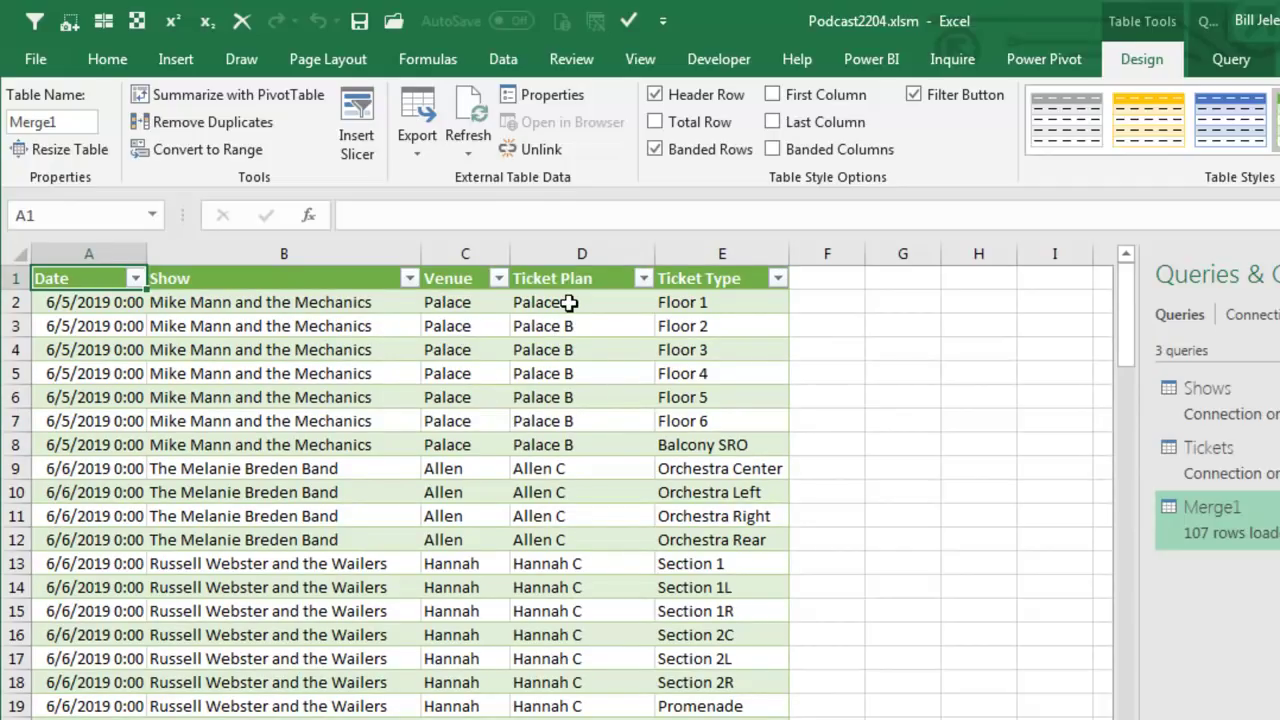
Step: On the Data sheet, change the first show's ticket plan in D2 to Palace C
{"action": "key", "text": "ctrl+Page_Up"}
{"action": "scroll", "coordinate": [945, 610], "scroll_direction": "down", "scroll_amount": 9}
{"action": "scroll", "coordinate": [949, 610], "scroll_direction": "down", "scroll_amount": 8}
{"action": "scroll", "coordinate": [945, 610], "scroll_direction": "up", "scroll_amount": 17}
{"action": "left_click", "coordinate": [647, 306]}
{"action": "double_click", "coordinate": [647, 306]}
{"action": "key", "text": "BackSpace"}
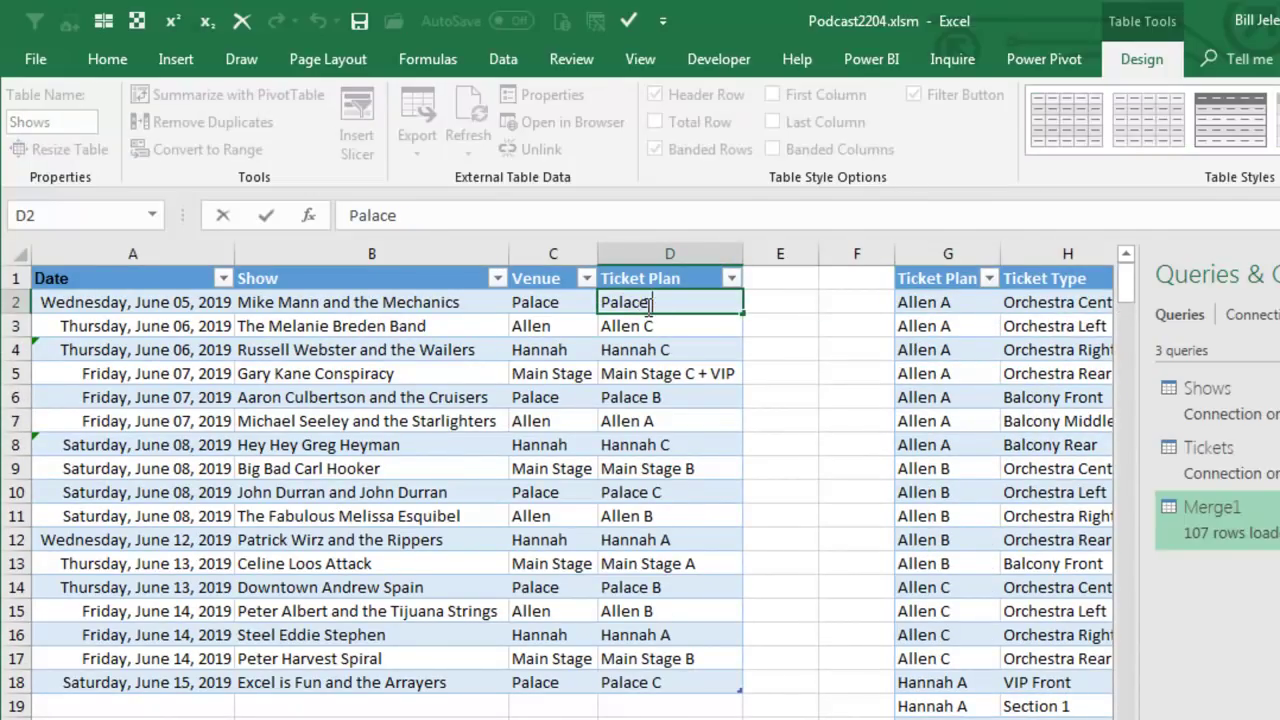
{"action": "type", "text": "C"}
{"action": "key", "text": "Return"}
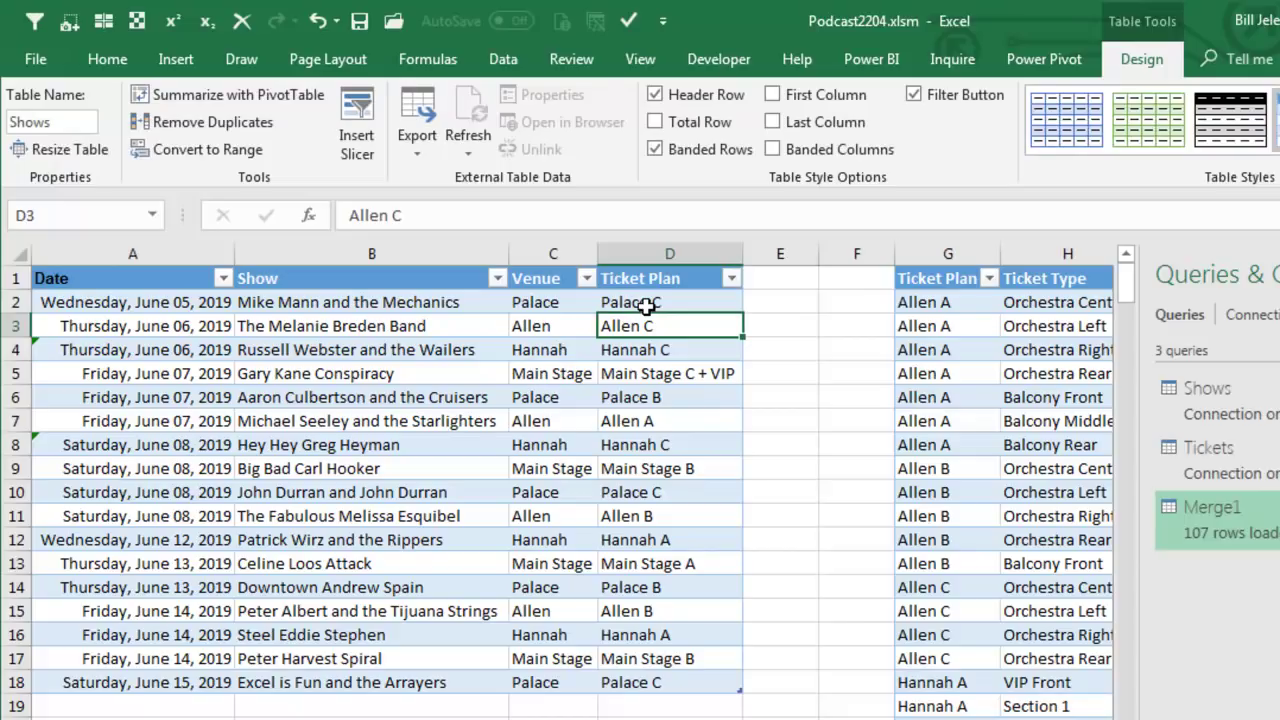
Step: Return to the merged results sheet and refresh the Merge1 query
{"action": "key", "text": "ctrl+Page_Down"}
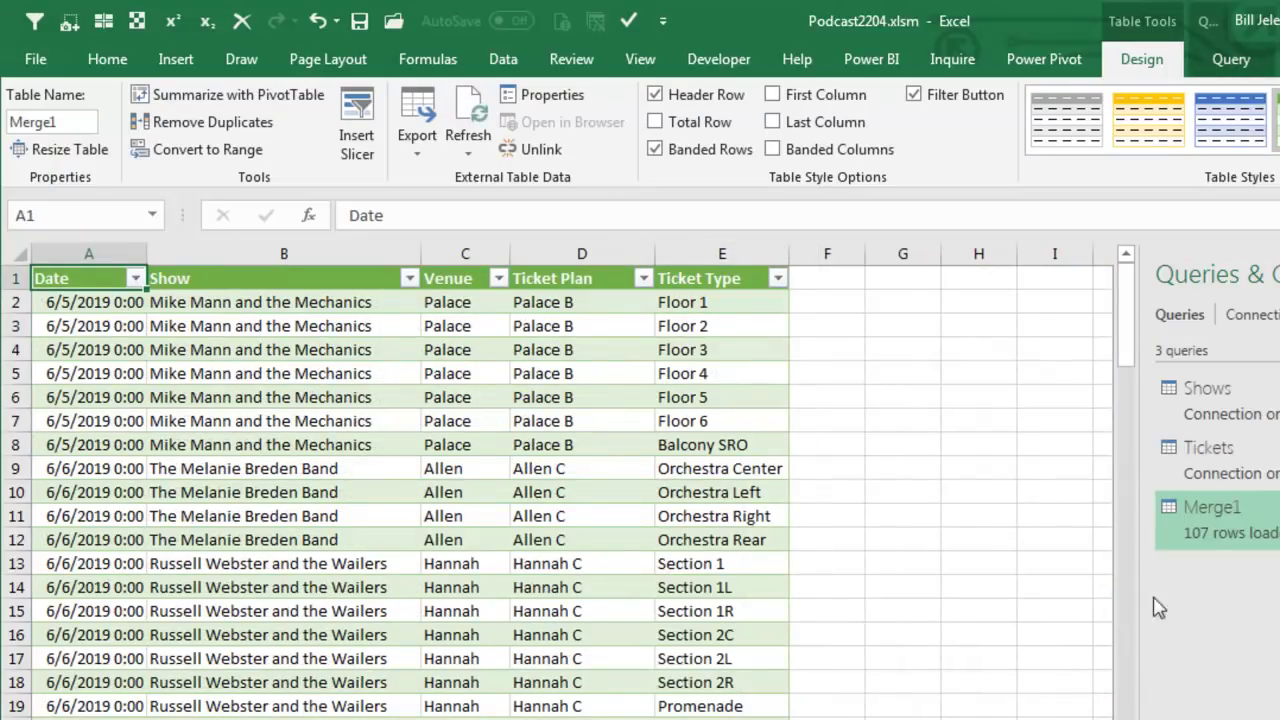
{"action": "mouse_move", "coordinate": [1220, 535]}
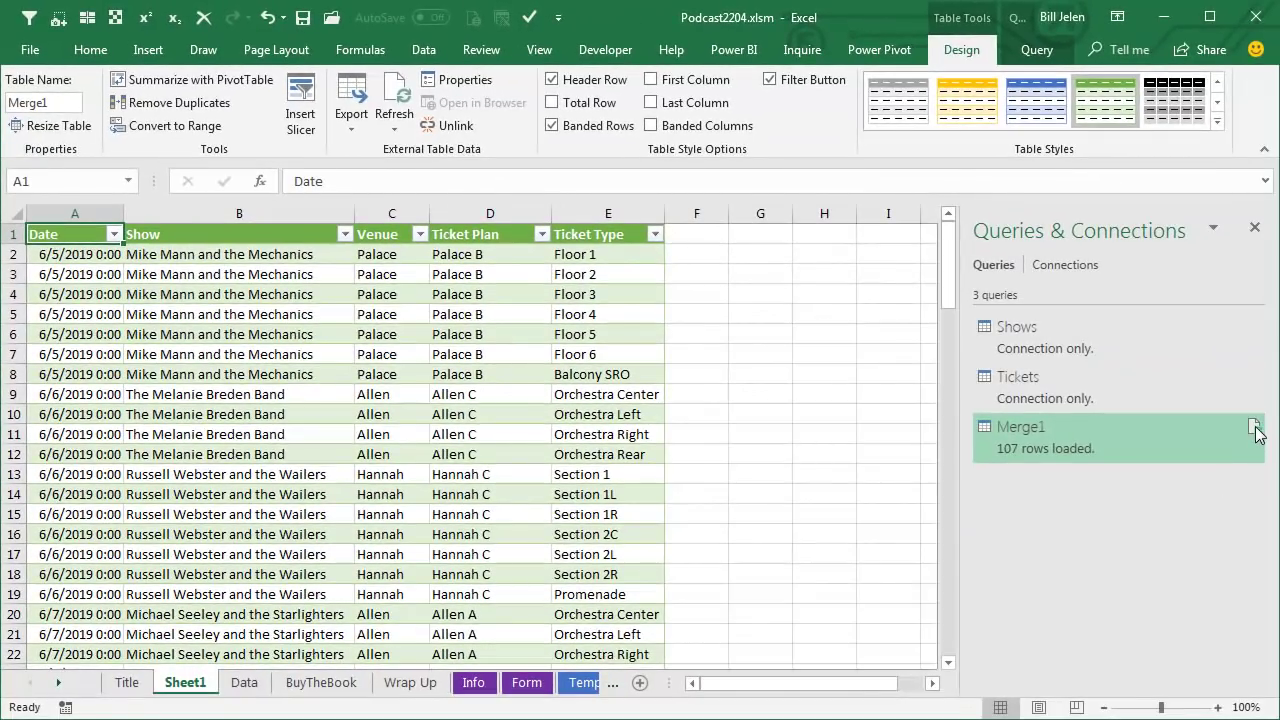
{"action": "mouse_move", "coordinate": [1257, 432]}
{"action": "mouse_move", "coordinate": [957, 525]}
{"action": "left_mouse_down"}
{"action": "mouse_move", "coordinate": [1116, 533]}
{"action": "mouse_move", "coordinate": [945, 534]}
{"action": "left_mouse_up"}
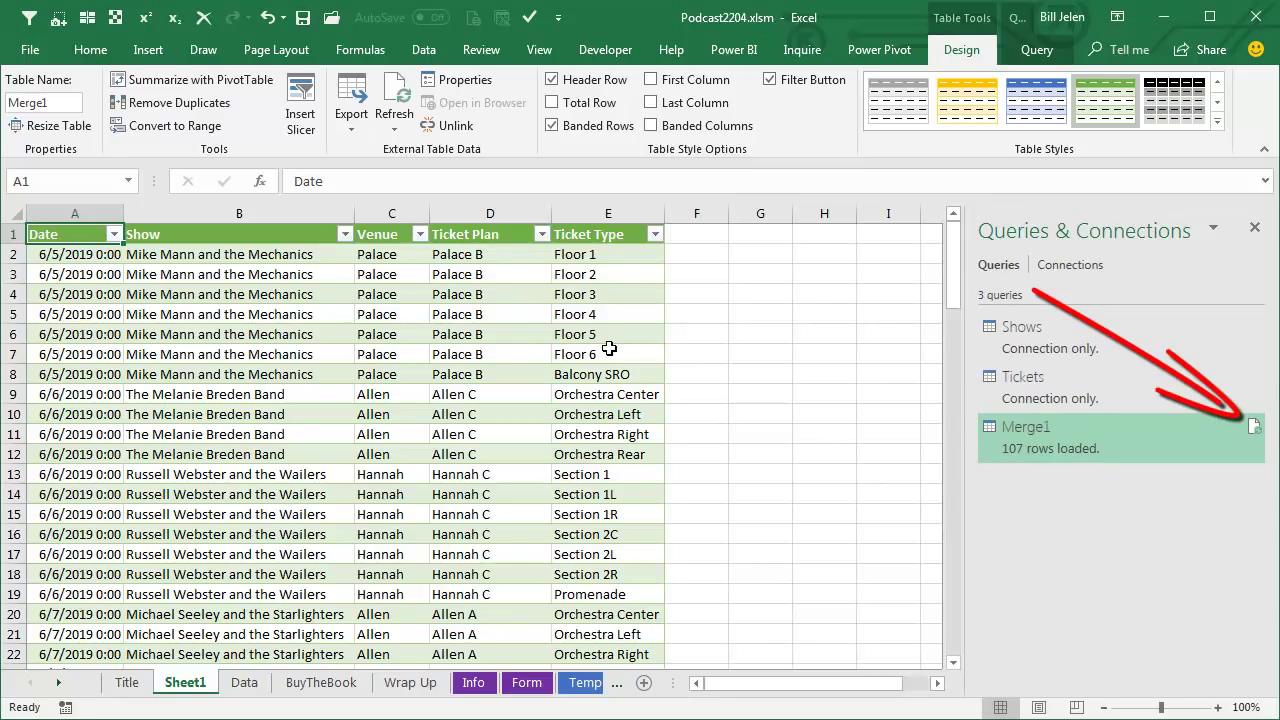
{"action": "left_click", "coordinate": [1253, 424]}
{"action": "left_click", "coordinate": [1253, 424]}
{"action": "mouse_move", "coordinate": [1015, 453]}
Step: View the BuyTheBook and Wrap Up sheets with the query list closed
{"action": "left_click", "coordinate": [301, 688]}
{"action": "left_click", "coordinate": [1255, 230]}
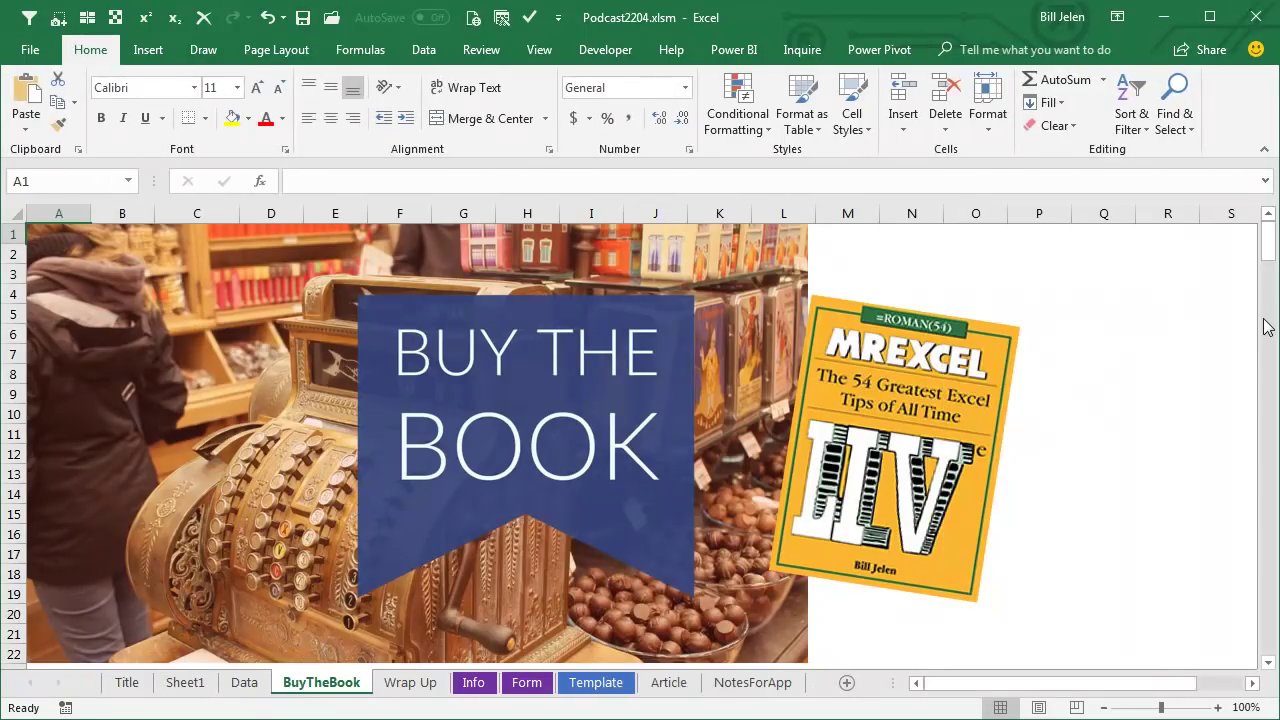
{"action": "left_click", "coordinate": [411, 684]}
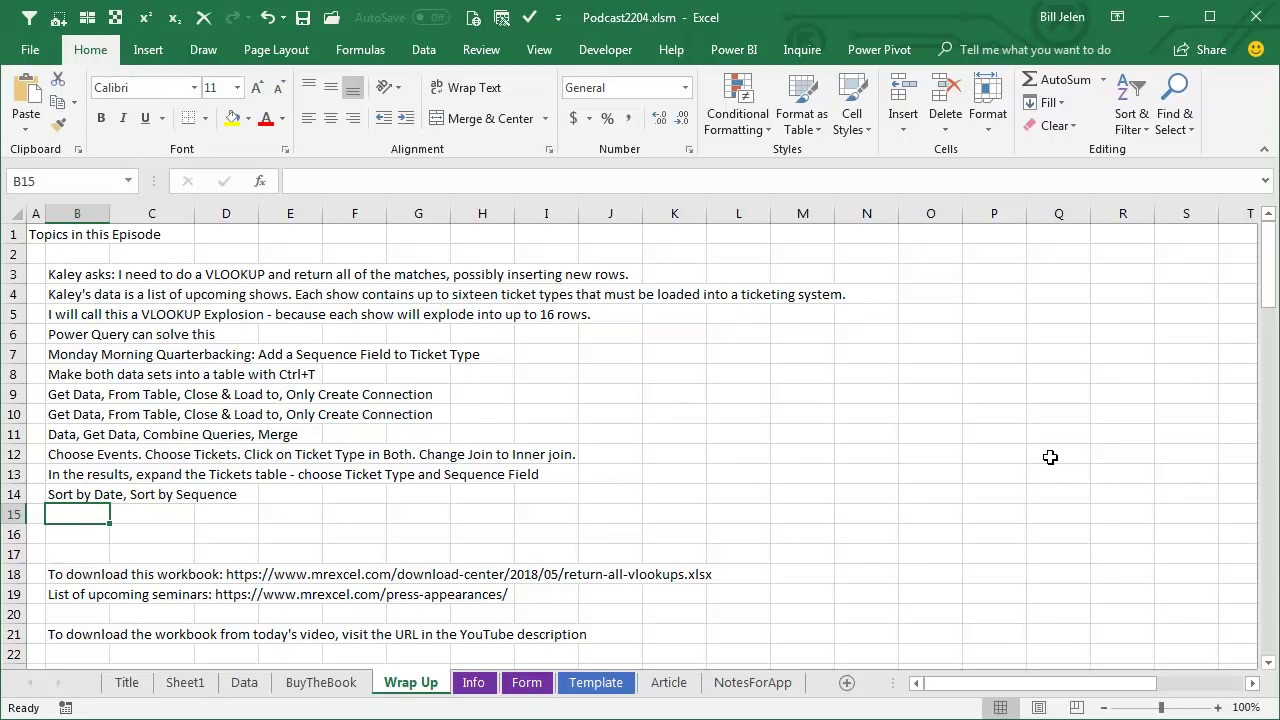